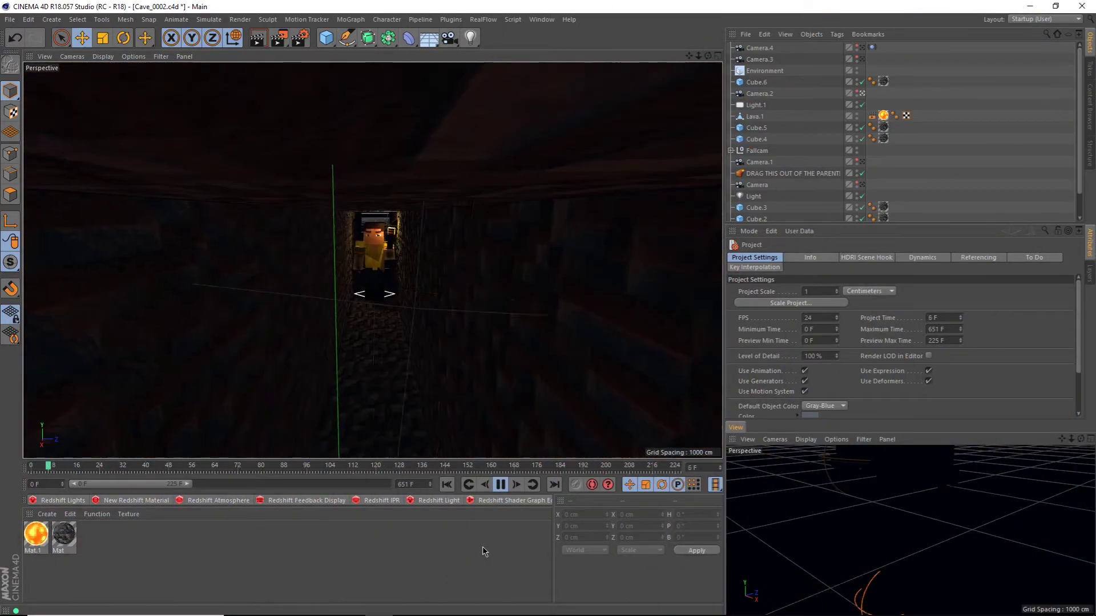
Stop the cave animation, then switch between Live Selection and Extrude on the rig's torso polygons
{"action": "left_click", "coordinate": [501, 484]}
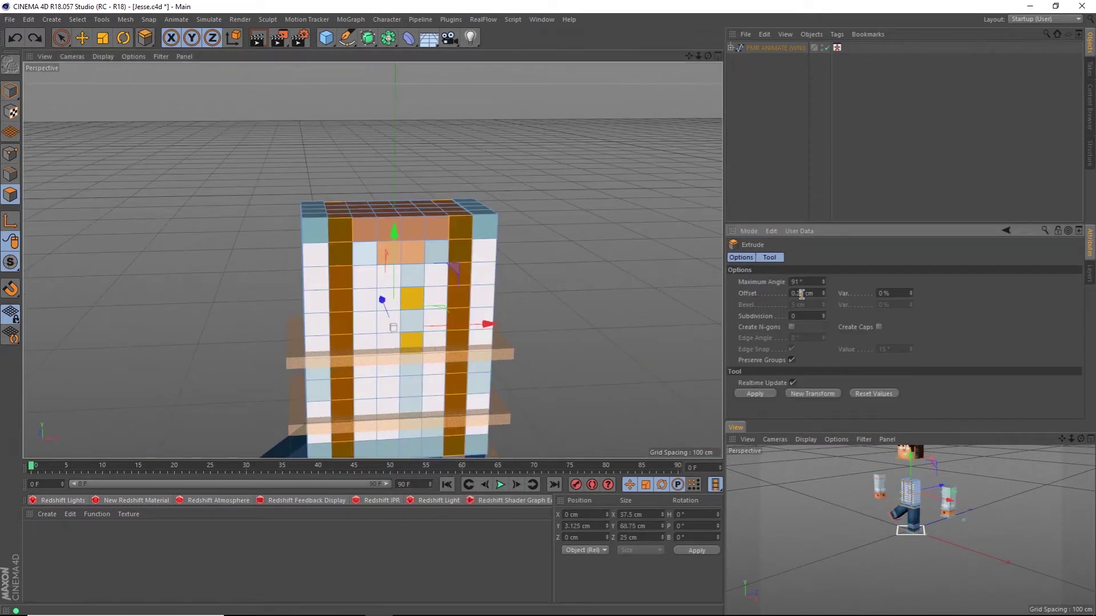
{"action": "scroll", "coordinate": [395, 320], "scroll_direction": "up", "scroll_amount": 3}
{"action": "key", "text": "space"}
{"action": "scroll", "coordinate": [415, 410], "scroll_direction": "up", "scroll_amount": 5}
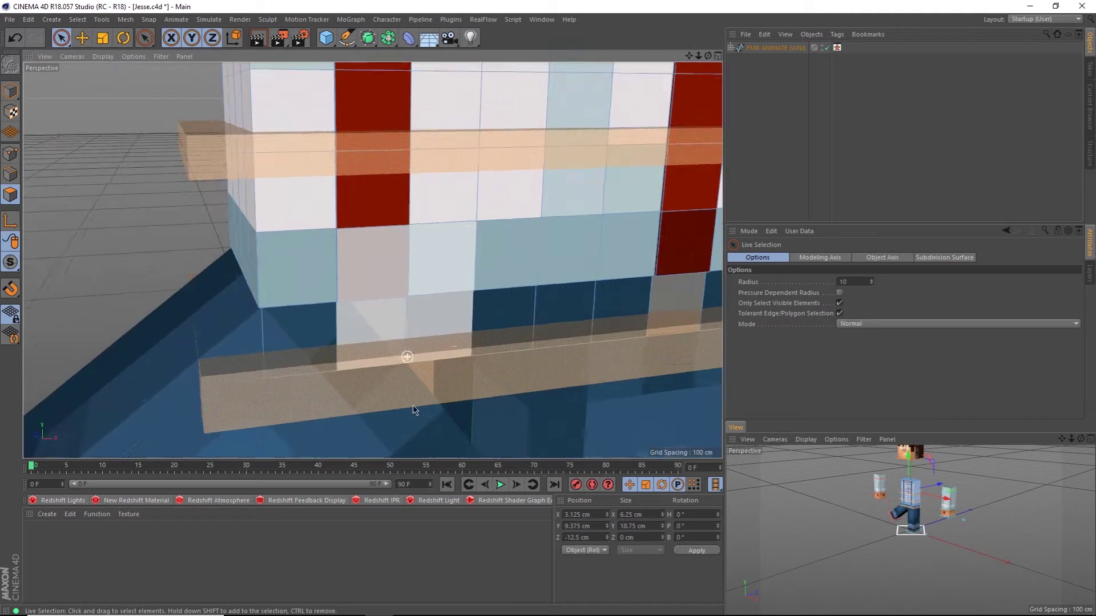
{"action": "scroll", "coordinate": [415, 410], "scroll_direction": "down", "scroll_amount": 5}
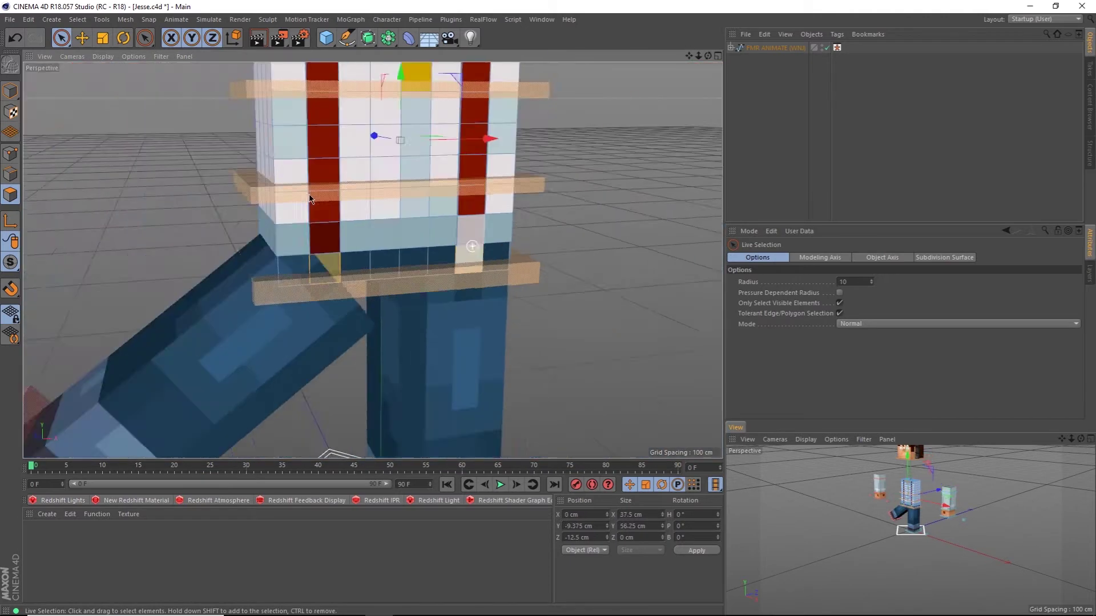
{"action": "scroll", "coordinate": [489, 282], "scroll_direction": "up", "scroll_amount": 5}
{"action": "scroll", "coordinate": [489, 281], "scroll_direction": "down", "scroll_amount": 5}
{"action": "key", "text": "space"}
{"action": "scroll", "coordinate": [310, 251], "scroll_direction": "up", "scroll_amount": 3}
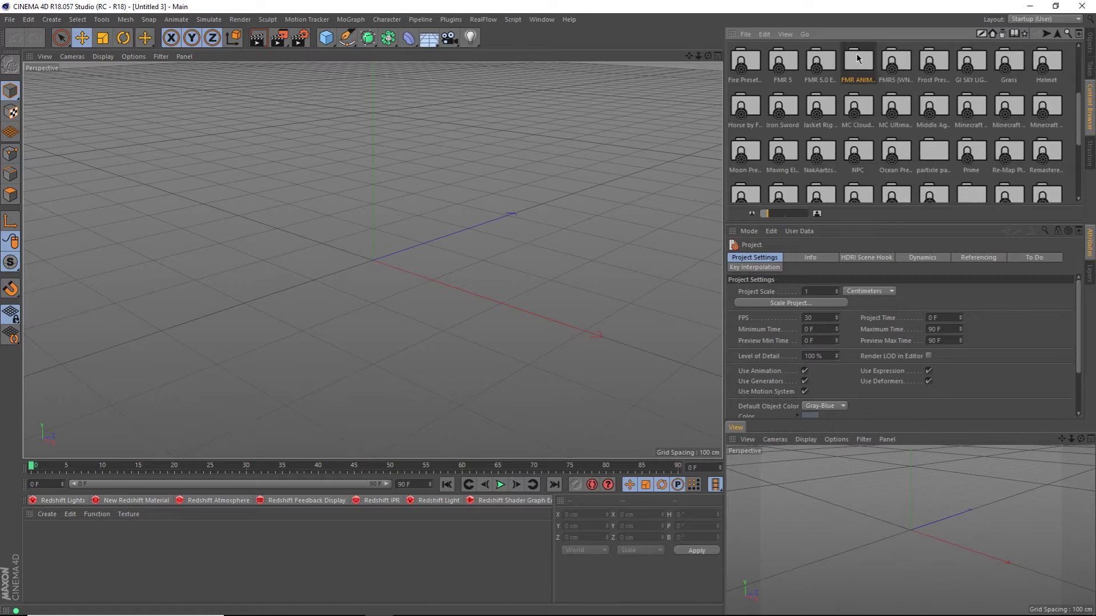
Open Base-SSS.png from the FMR ANIMATE > tex folder in the Picture Viewer
{"action": "double_click", "coordinate": [857, 60]}
{"action": "double_click", "coordinate": [743, 62]}
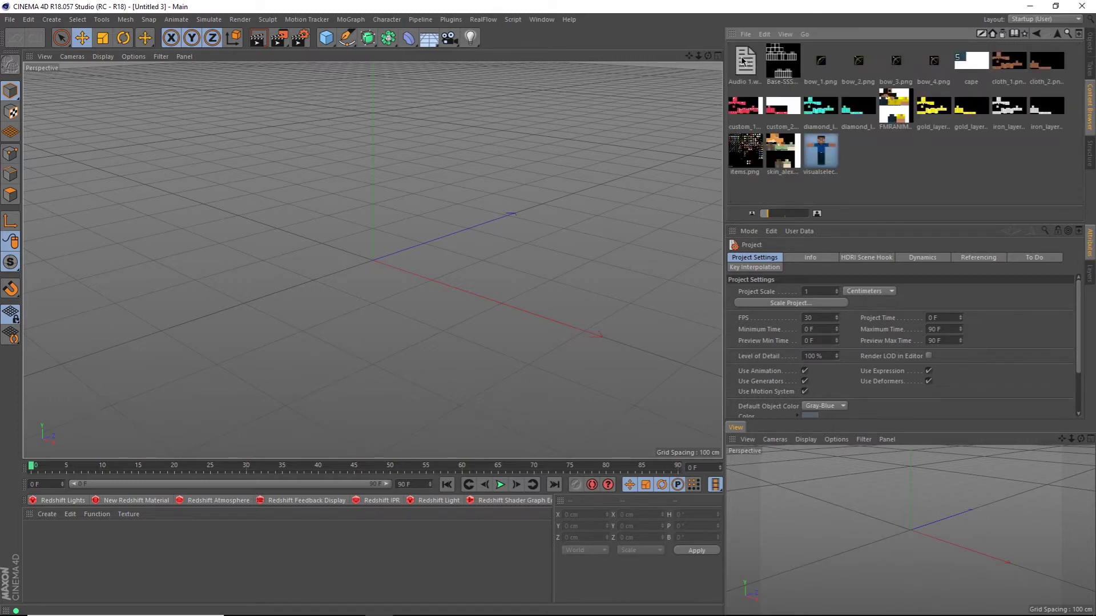
{"action": "double_click", "coordinate": [782, 62]}
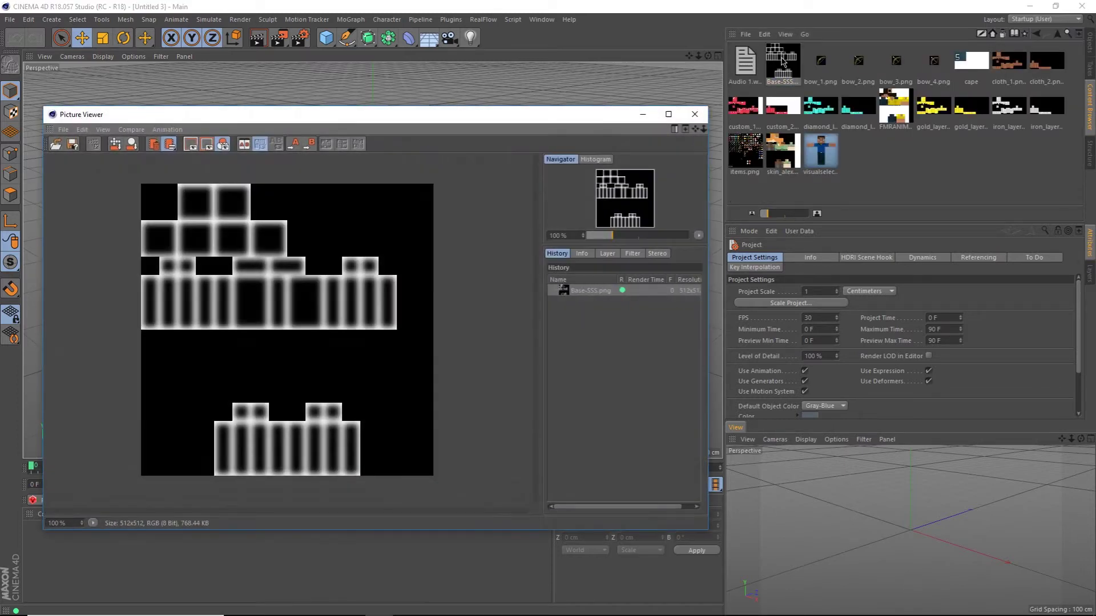
{"action": "left_click_drag", "start_coordinate": [490, 118], "coordinate": [604, 92]}
Save the image as a PNG named Base-SSS
{"action": "right_click", "coordinate": [701, 265]}
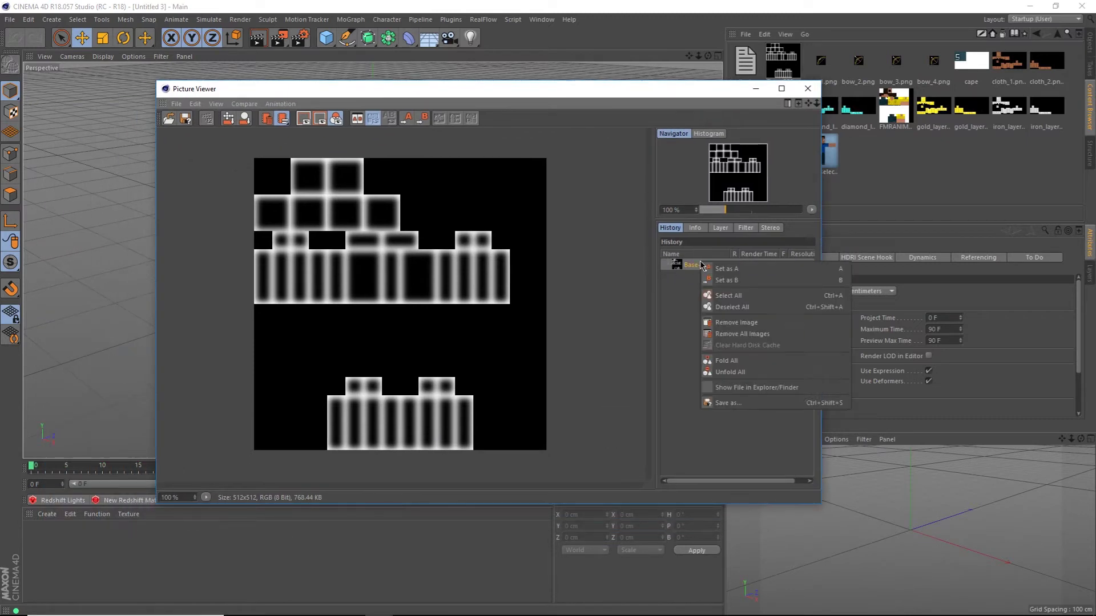
{"action": "left_click", "coordinate": [728, 402]}
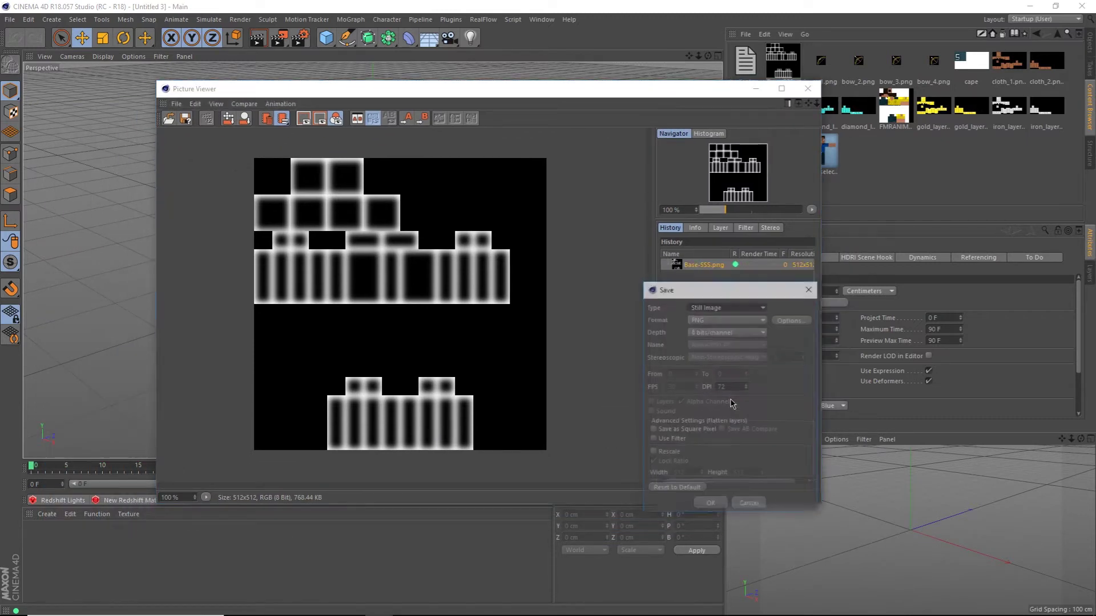
{"action": "left_click", "coordinate": [741, 501]}
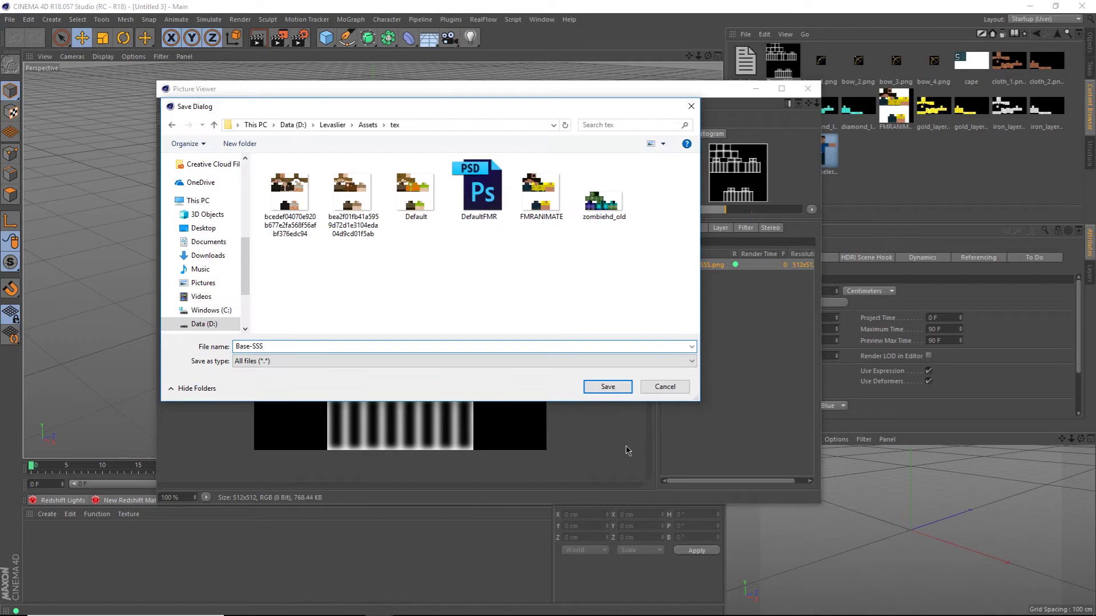
{"action": "left_click", "coordinate": [624, 390]}
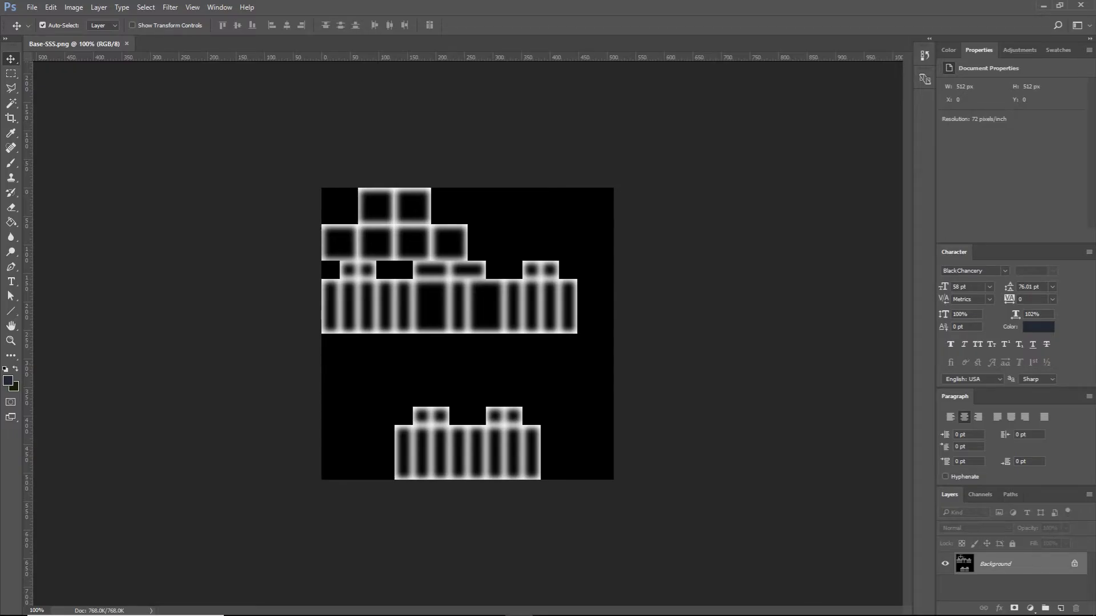
Place the FMRANIMATE.png skin onto the mask image and rasterize the layer
{"action": "left_click_drag", "start_coordinate": [913, 513], "coordinate": [607, 533]}
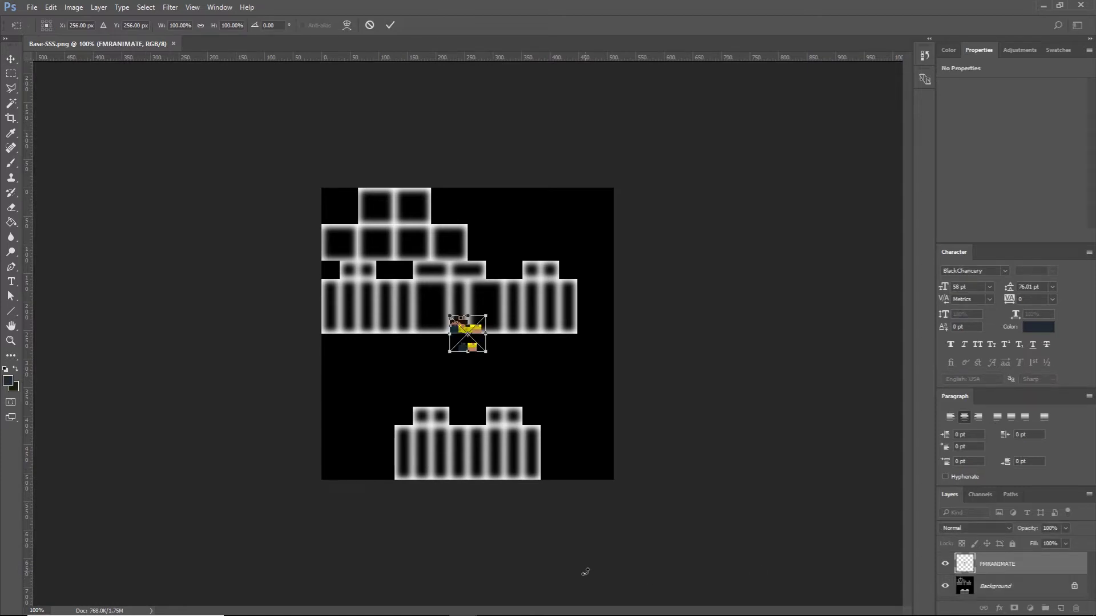
{"action": "key", "text": "Return"}
{"action": "scroll", "coordinate": [585, 572], "scroll_direction": "up", "scroll_amount": 5, "text": "alt"}
{"action": "right_click", "coordinate": [1053, 566]}
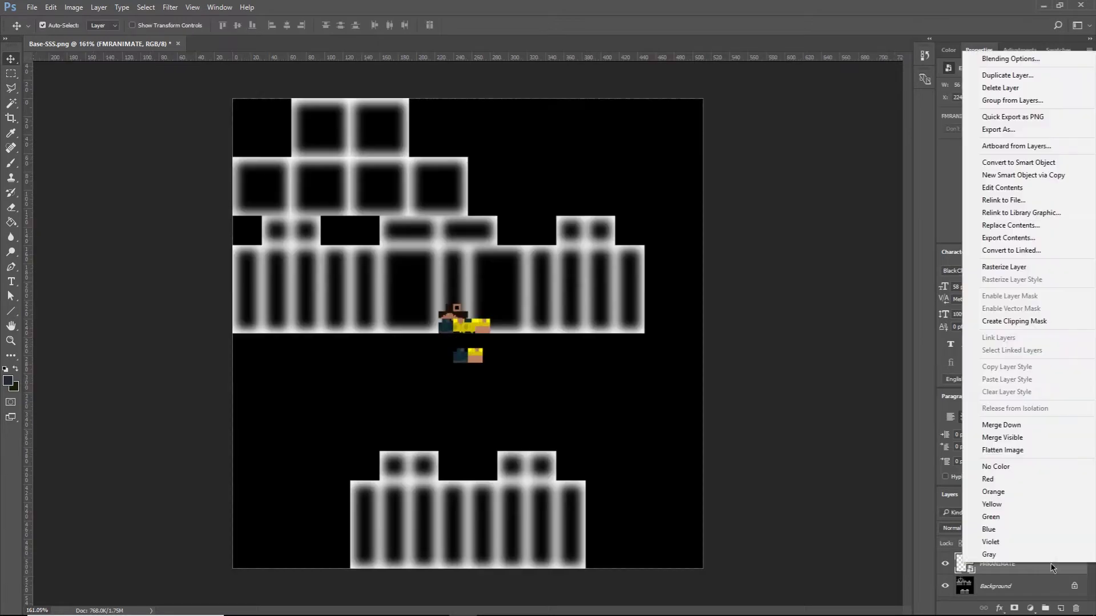
{"action": "left_click", "coordinate": [1005, 267]}
Scale the skin layer to 800% with Nearest Neighbor, aligned to the canvas edges
{"action": "key", "text": "ctrl+t"}
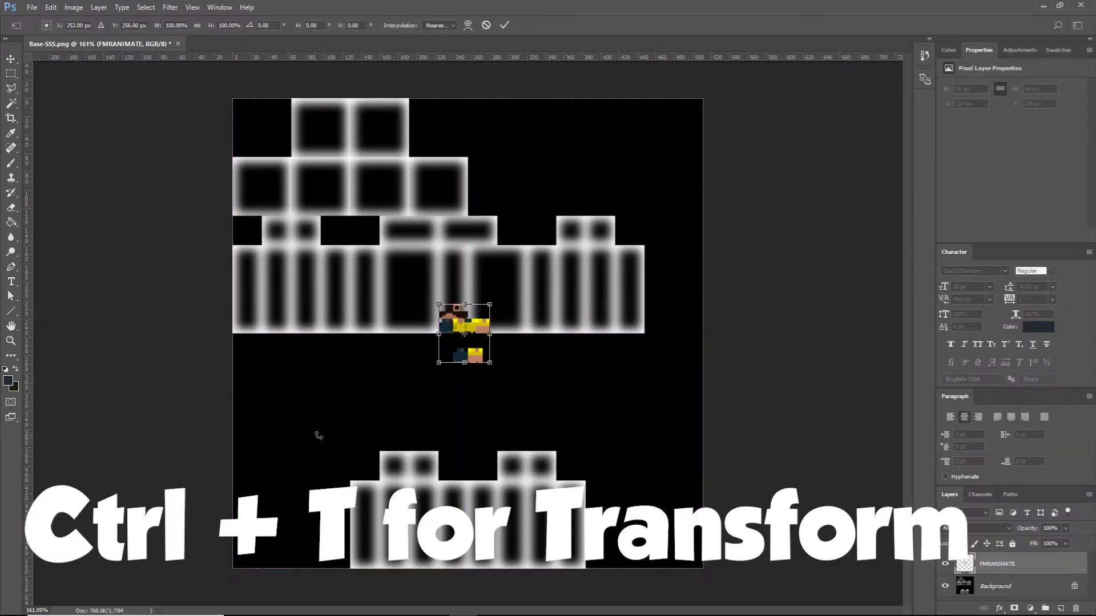
{"action": "left_click_drag", "start_coordinate": [489, 363], "coordinate": [669, 568], "text": "shift"}
{"action": "left_click", "coordinate": [438, 26]}
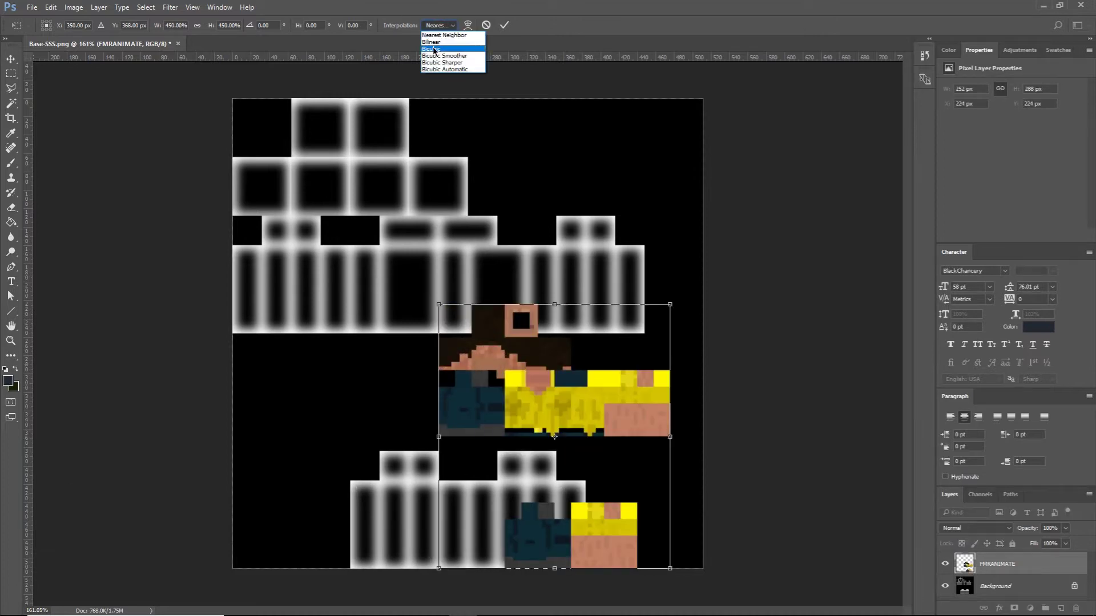
{"action": "left_click", "coordinate": [440, 35]}
{"action": "left_click_drag", "start_coordinate": [438, 305], "coordinate": [228, 114], "text": "shift"}
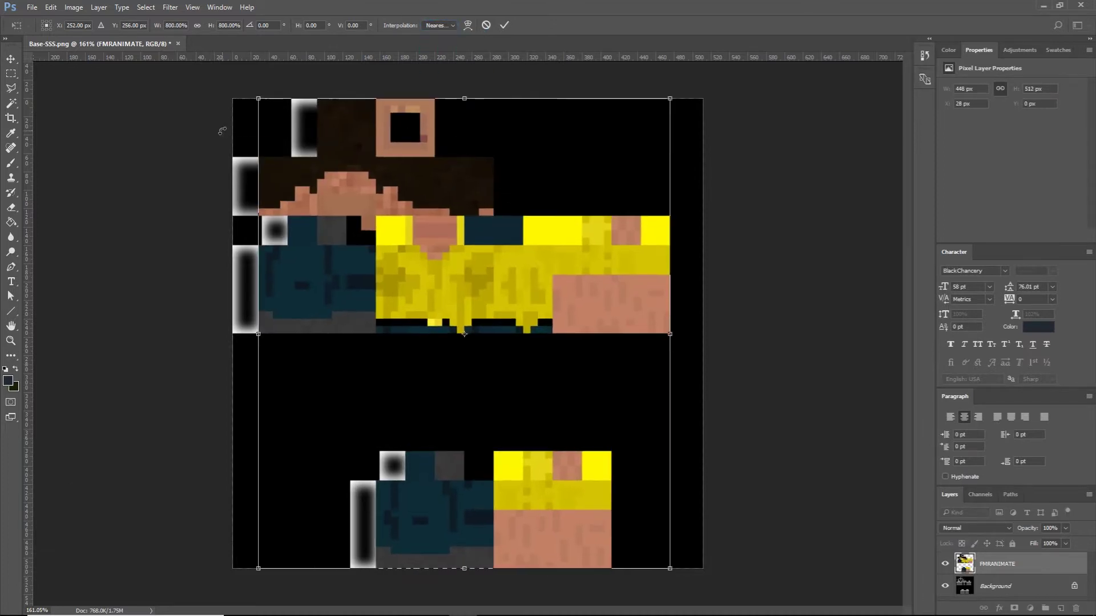
{"action": "left_click_drag", "start_coordinate": [325, 178], "coordinate": [301, 178]}
{"action": "key", "text": "Return"}
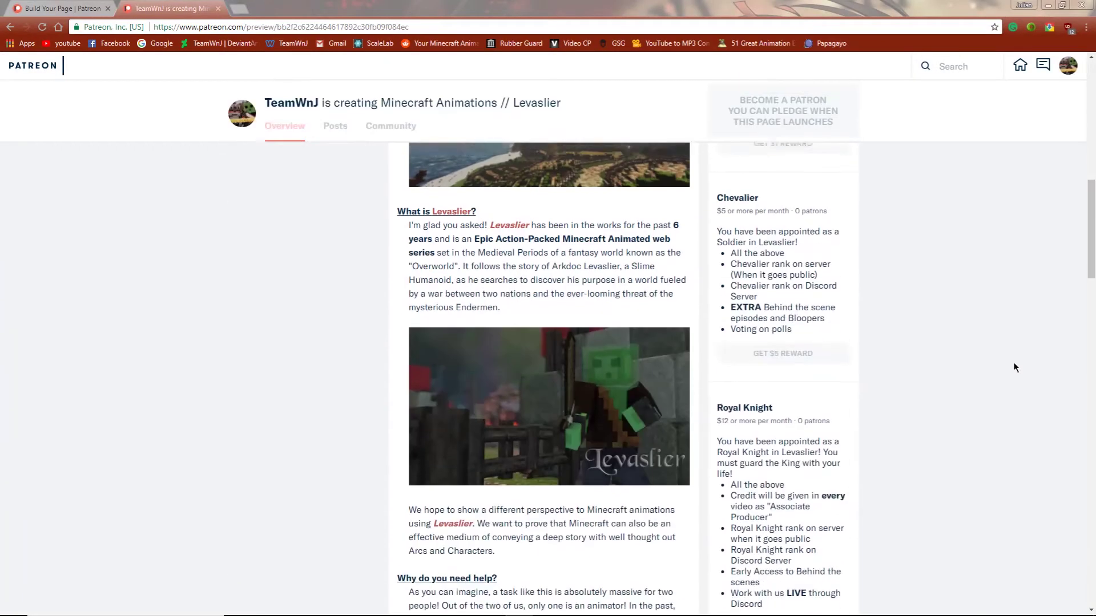
{"action": "scroll", "coordinate": [1015, 367], "scroll_direction": "down", "scroll_amount": 15}
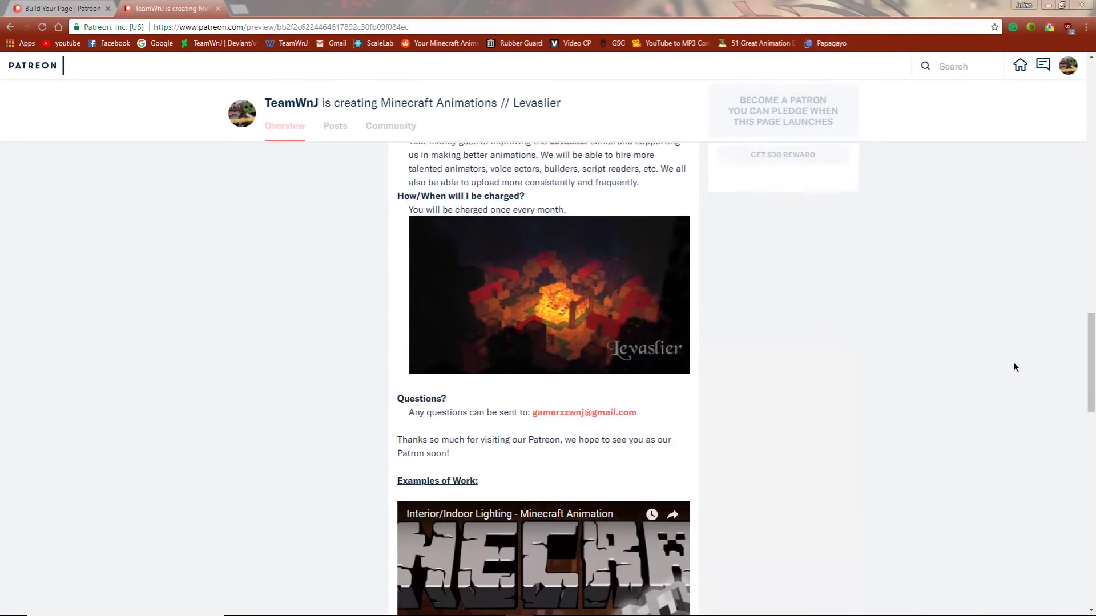
{"action": "scroll", "coordinate": [1015, 367], "scroll_direction": "down", "scroll_amount": 20}
{"action": "scroll", "coordinate": [1015, 367], "scroll_direction": "up", "scroll_amount": 15}
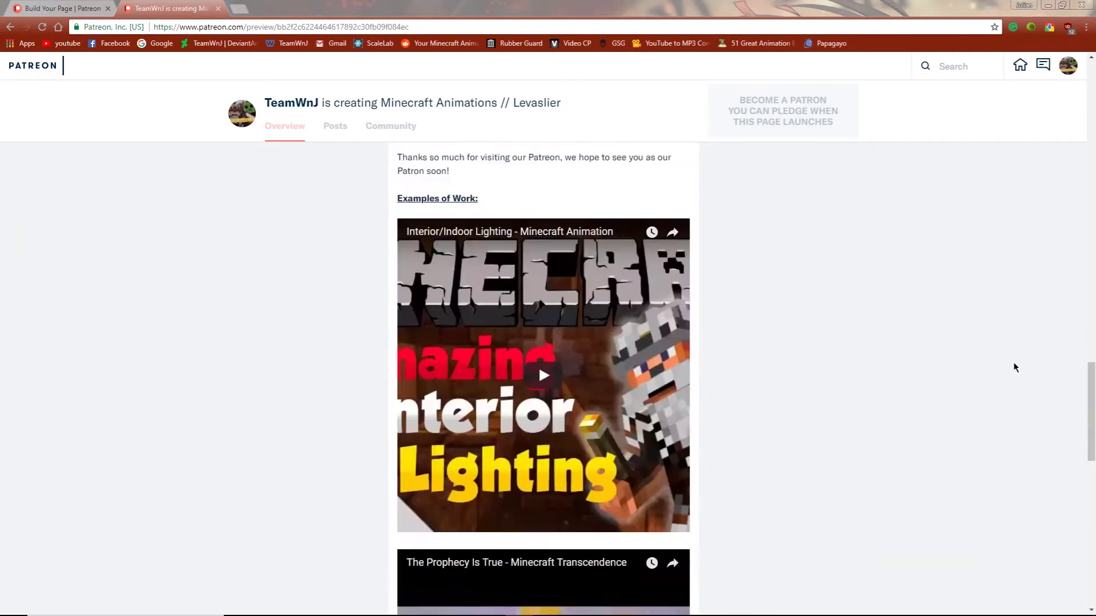
{"action": "scroll", "coordinate": [1015, 365], "scroll_direction": "up", "scroll_amount": 10}
{"action": "scroll", "coordinate": [1014, 365], "scroll_direction": "down", "scroll_amount": 8}
{"action": "scroll", "coordinate": [1014, 363], "scroll_direction": "down", "scroll_amount": 10}
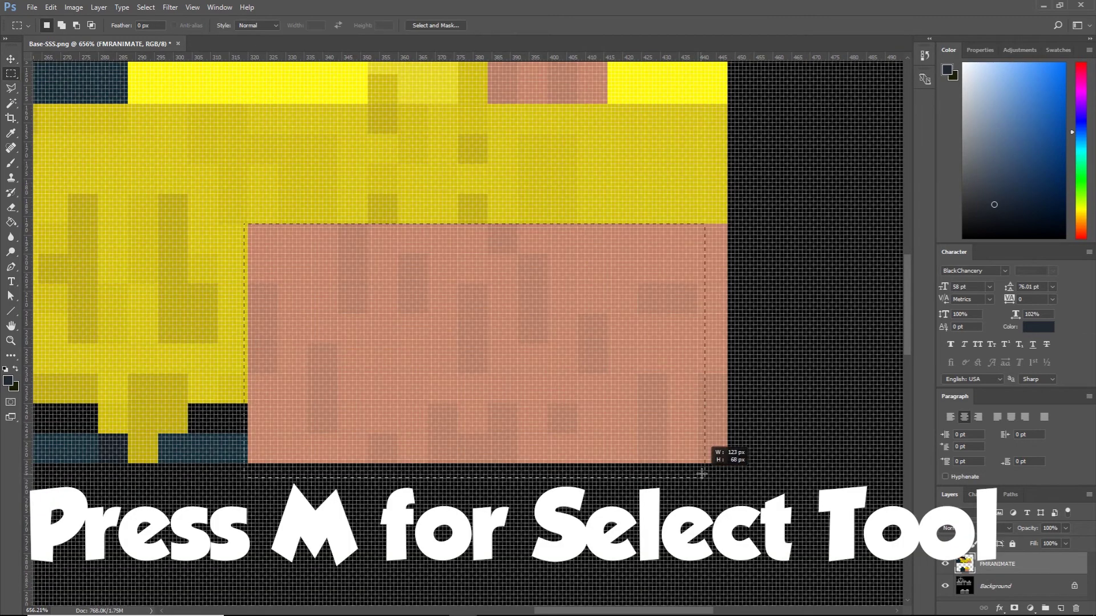
Select the pink skin areas with the Magic Wand
{"action": "left_click_drag", "start_coordinate": [720, 452], "coordinate": [726, 461]}
{"action": "left_click_drag", "start_coordinate": [437, 143], "coordinate": [466, 415]}
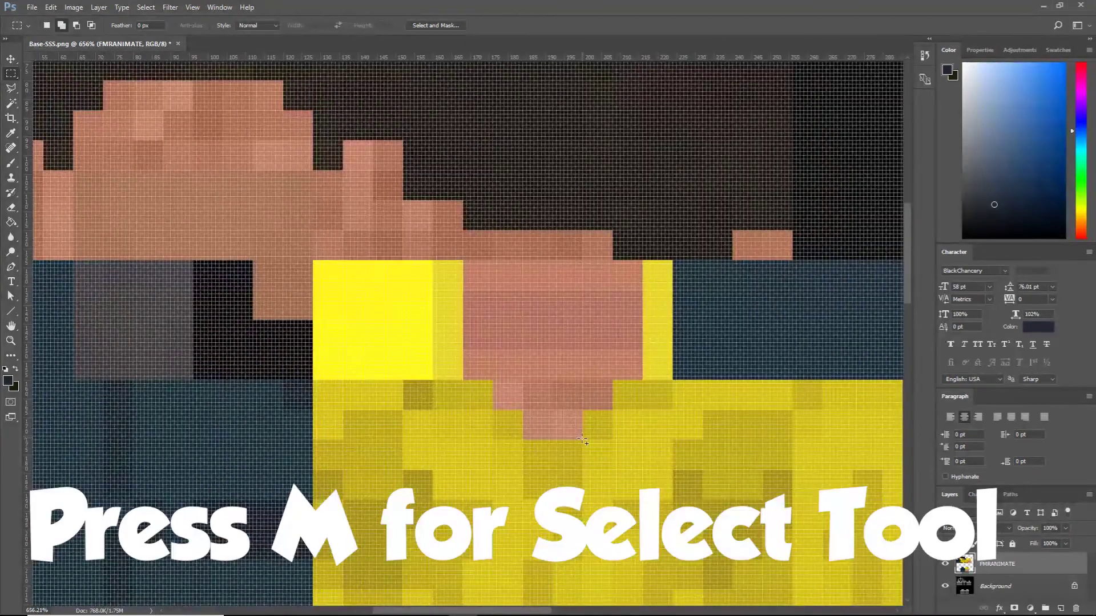
{"action": "key", "text": "w"}
{"action": "key", "text": "ctrl+d"}
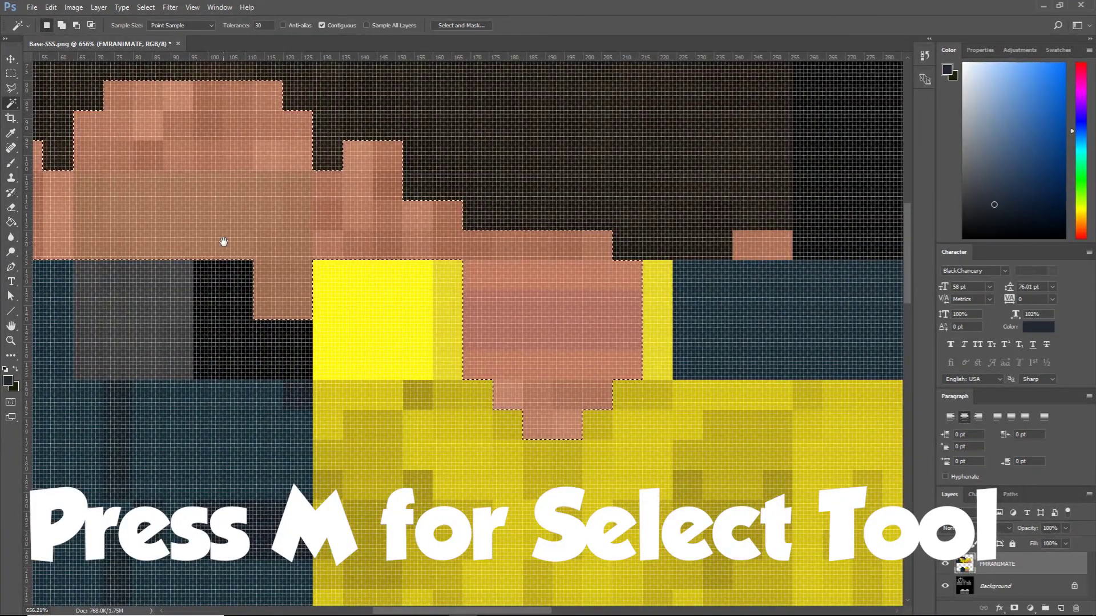
{"action": "scroll", "coordinate": [220, 239], "scroll_direction": "up", "scroll_amount": 2}
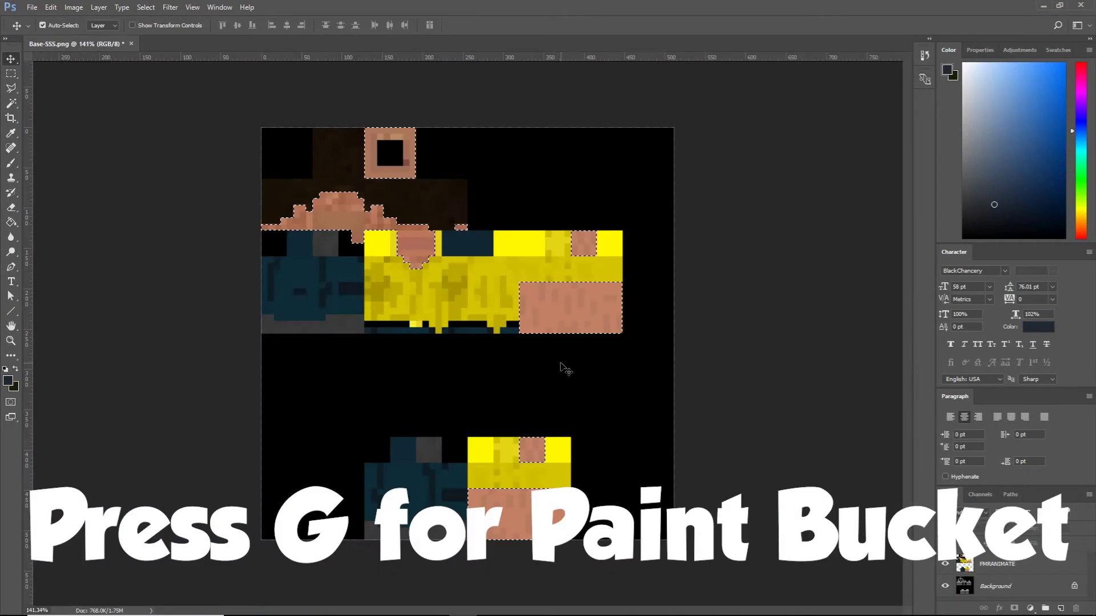
{"action": "key", "text": "w"}
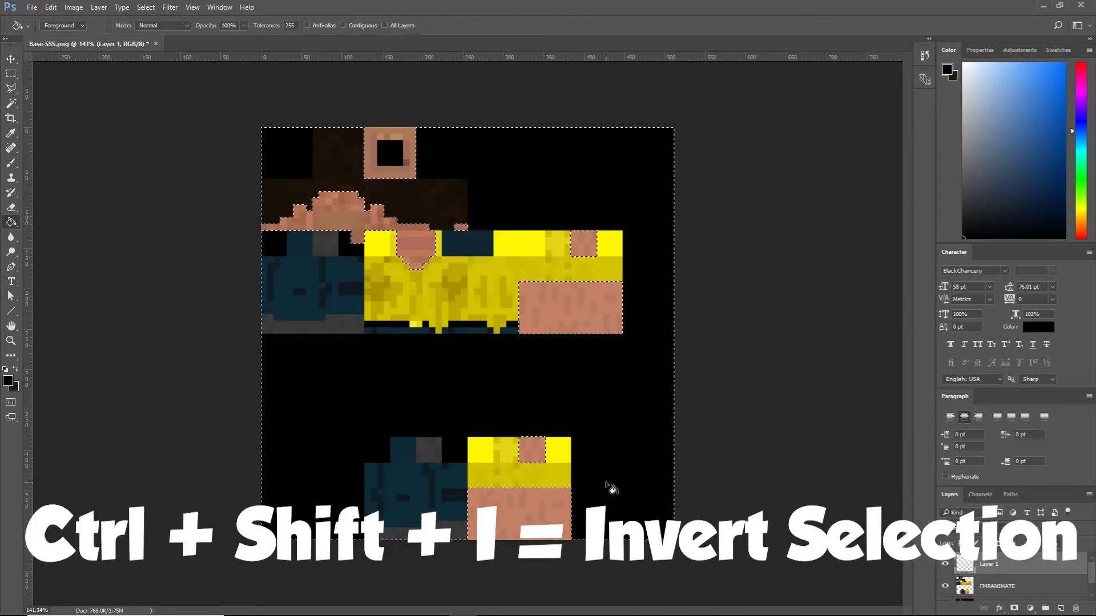
Invert the selection, fill the non-skin areas with black, deselect, and start Save As
{"action": "key", "text": "ctrl+shift+i"}
{"action": "left_click", "coordinate": [608, 485]}
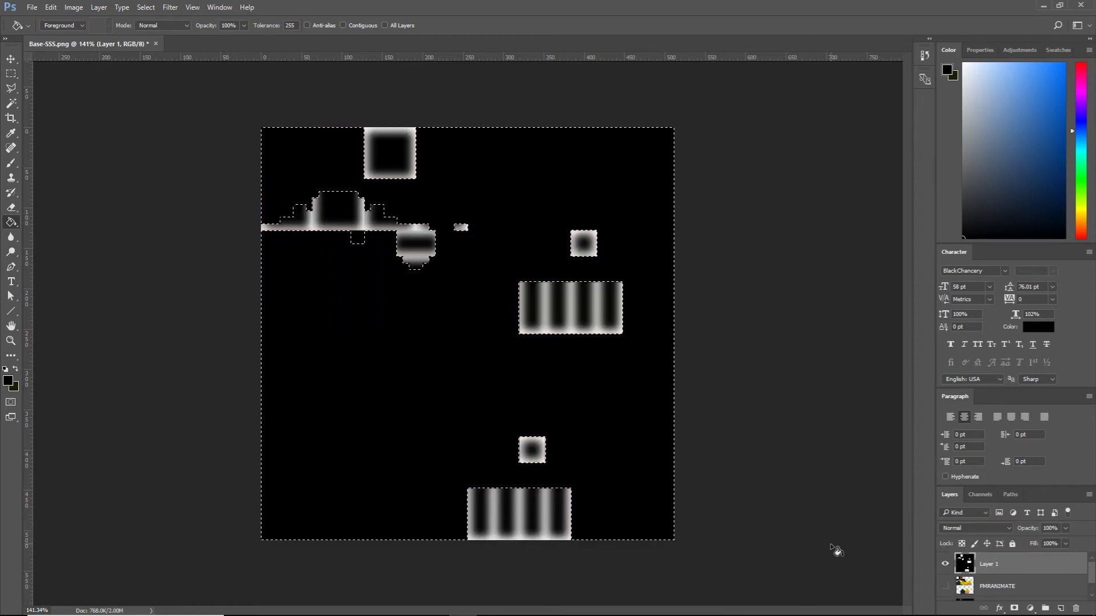
{"action": "key", "text": "ctrl+d"}
{"action": "key", "text": "ctrl+shift+s"}
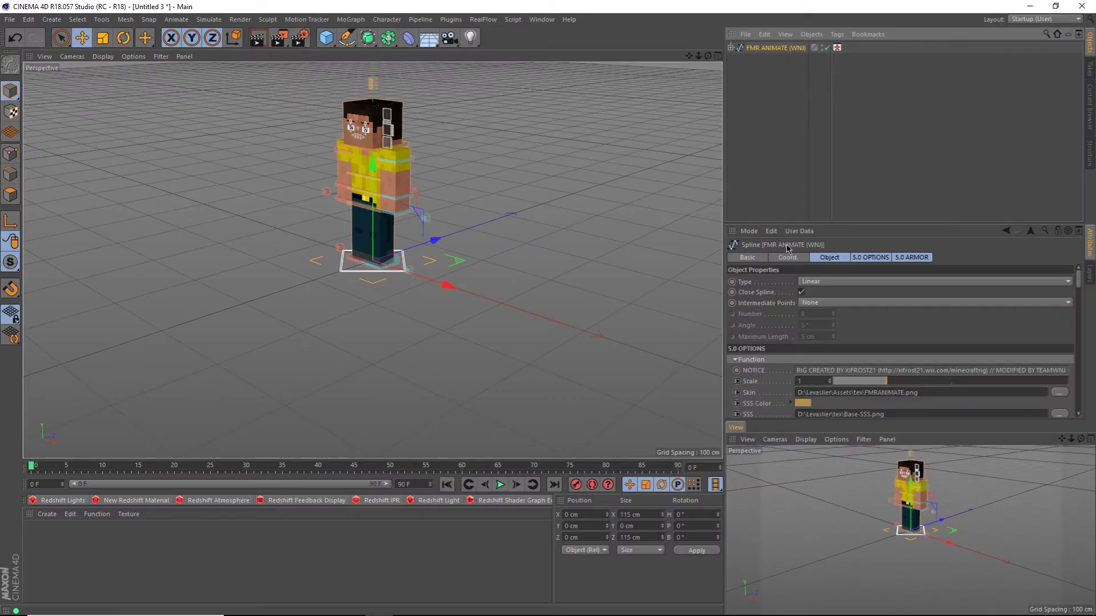
Set the rig's SSS map to FMR-SSS.png and tick the SSS checkbox
{"action": "scroll", "coordinate": [782, 341], "scroll_direction": "down", "scroll_amount": 3}
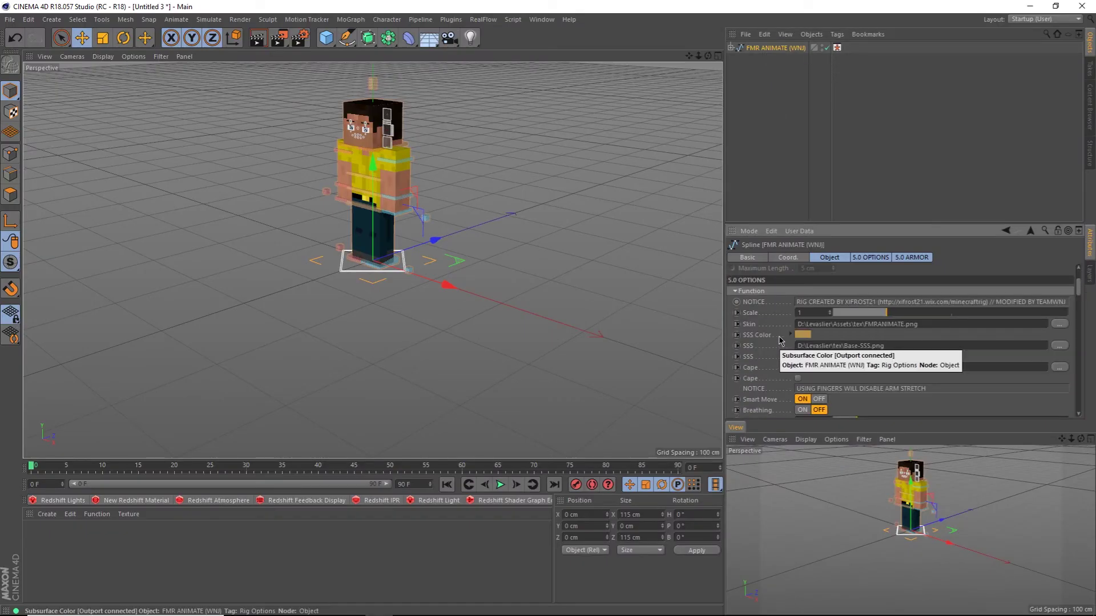
{"action": "left_click", "coordinate": [1057, 346]}
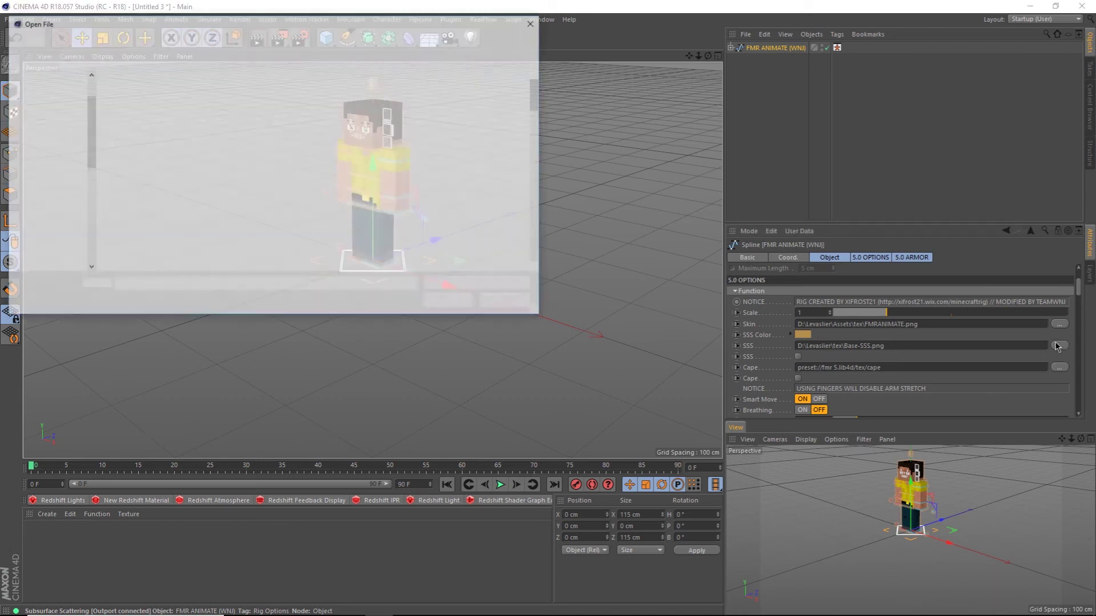
{"action": "left_click", "coordinate": [510, 98]}
{"action": "left_click", "coordinate": [447, 301]}
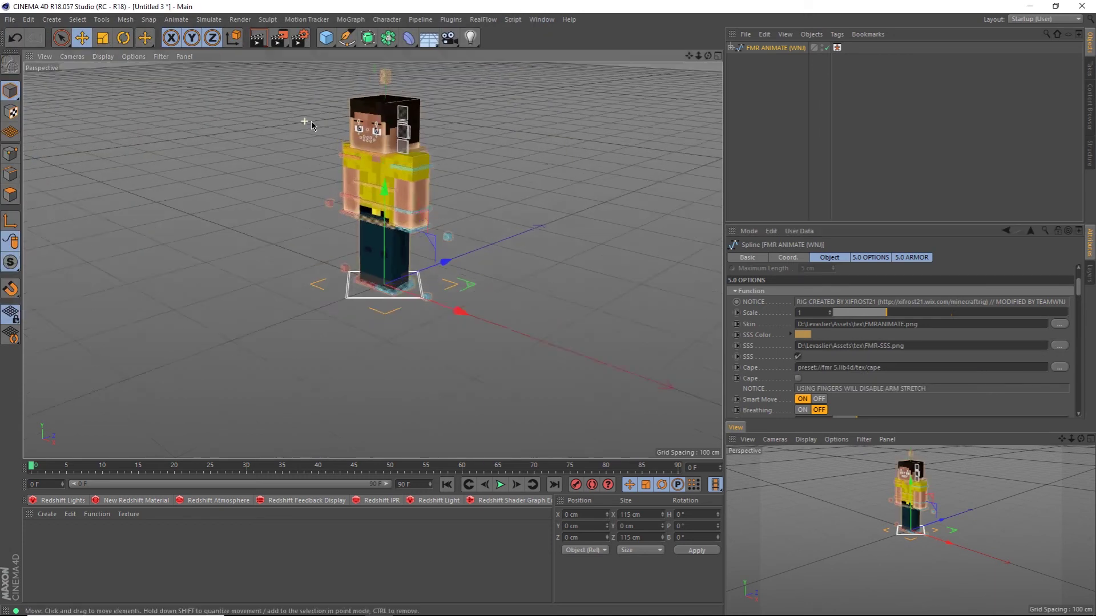
{"action": "scroll", "coordinate": [470, 217], "scroll_direction": "up", "scroll_amount": 8}
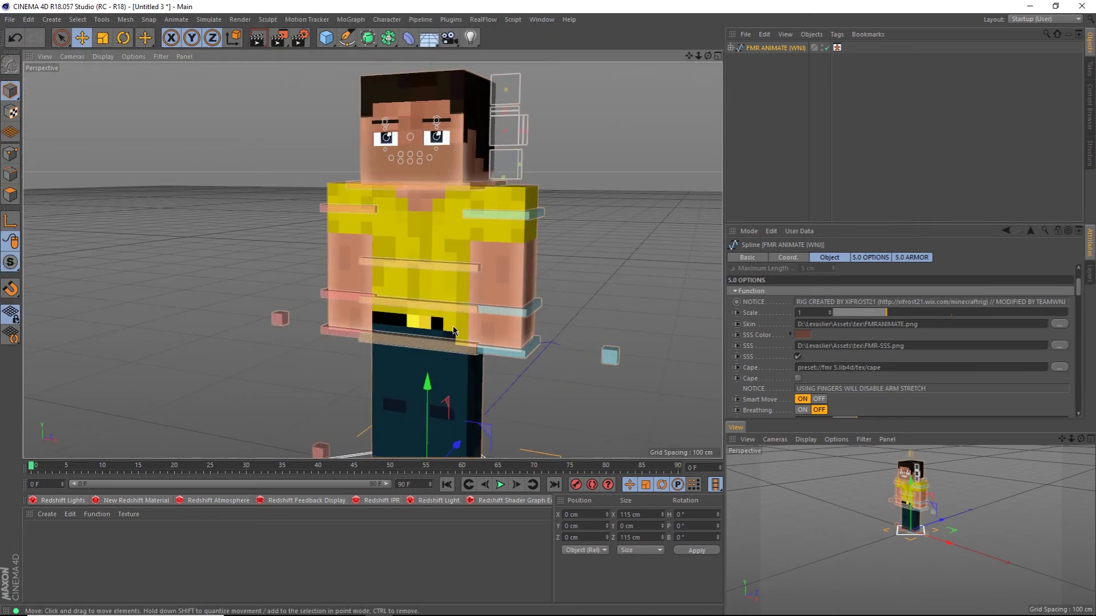